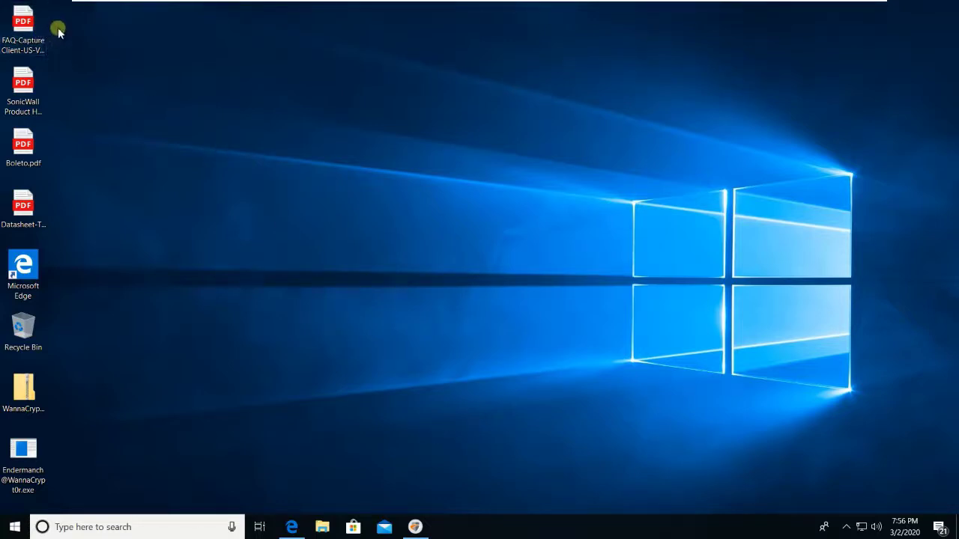
- Open the Datasheet-TZ PDF from the desktop, check the other open PDF documents, and return to the desktop files
drag(58, 28, 25, 203)
click(84, 208)
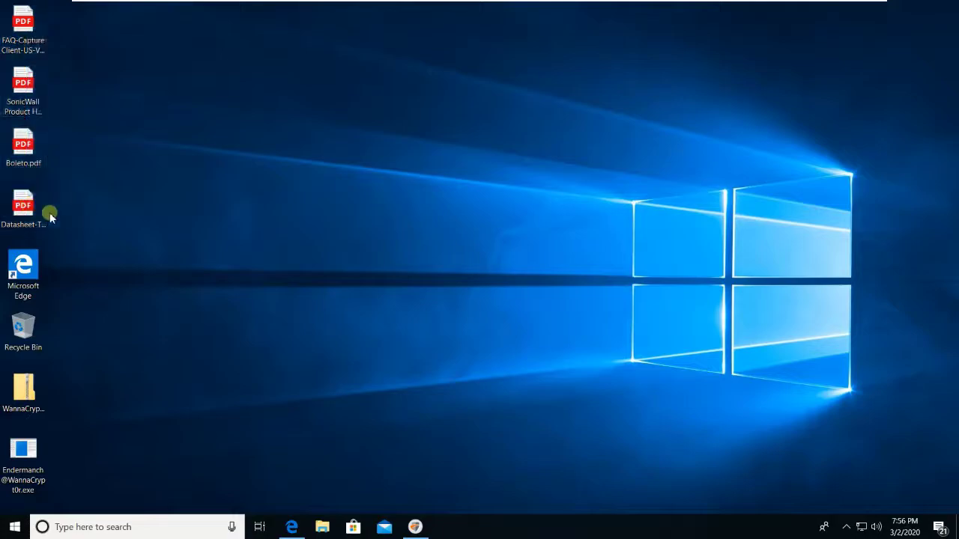
double_click(22, 198)
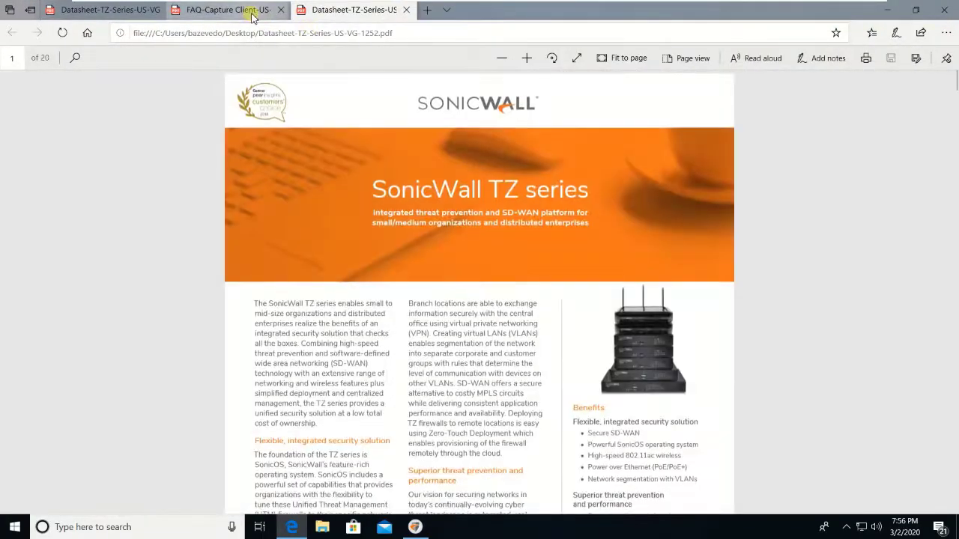
click(252, 13)
click(98, 12)
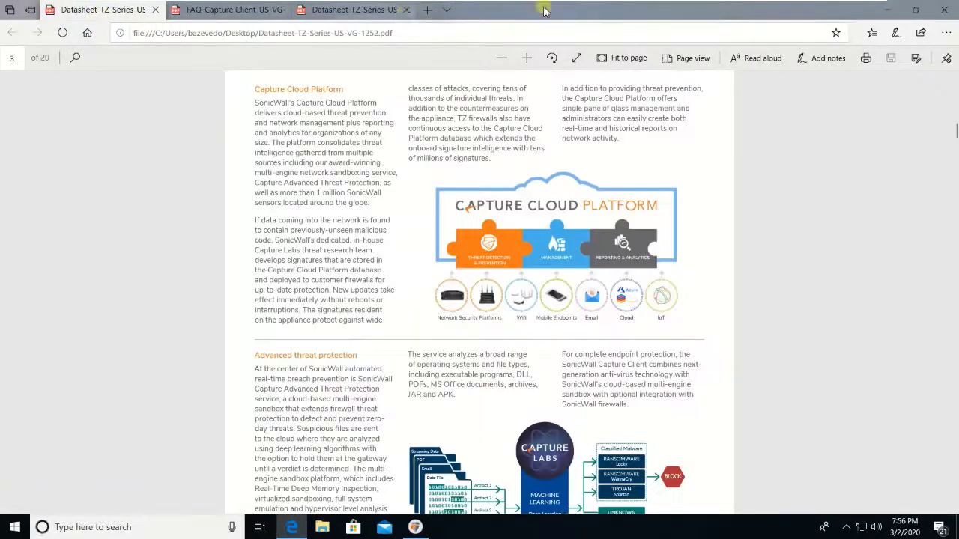
click(886, 10)
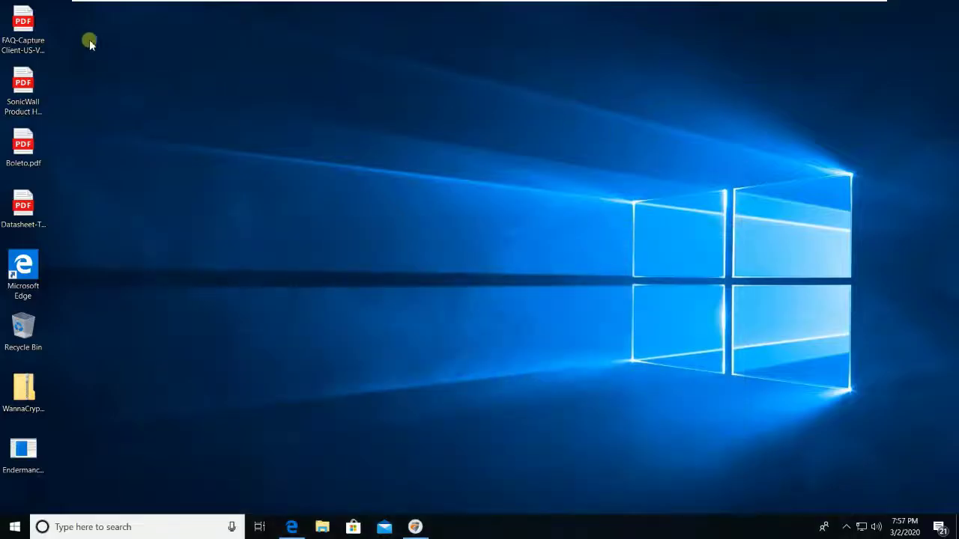
drag(83, 35, 25, 217)
click(70, 298)
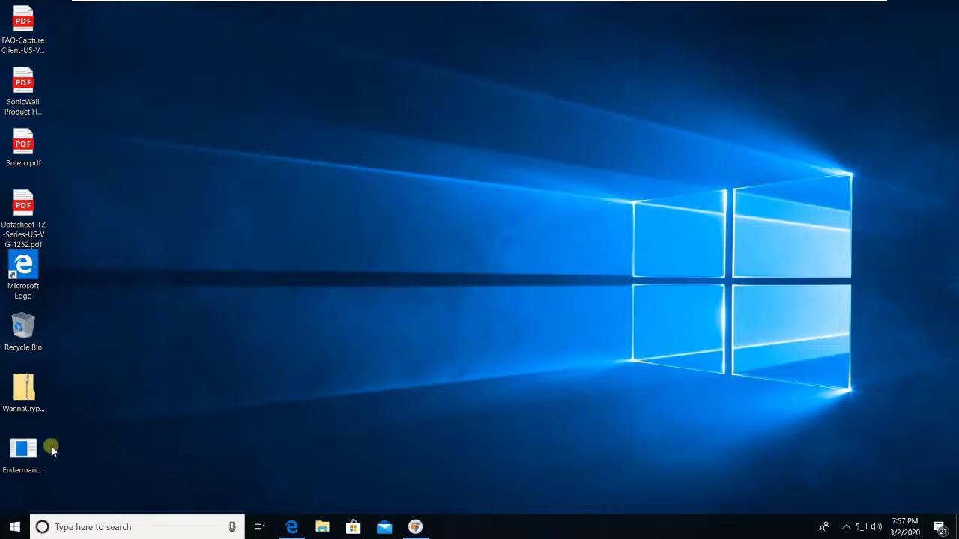
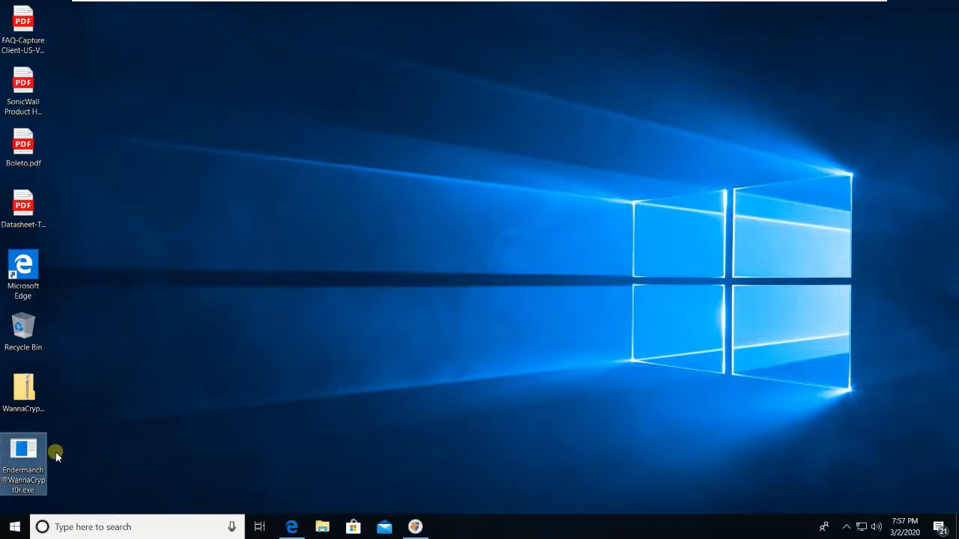
- Open SonicWall Capture Client and review its threat protection policy mode alongside the WannaCrypt executable on the desktop, closing the client when done
click(846, 526)
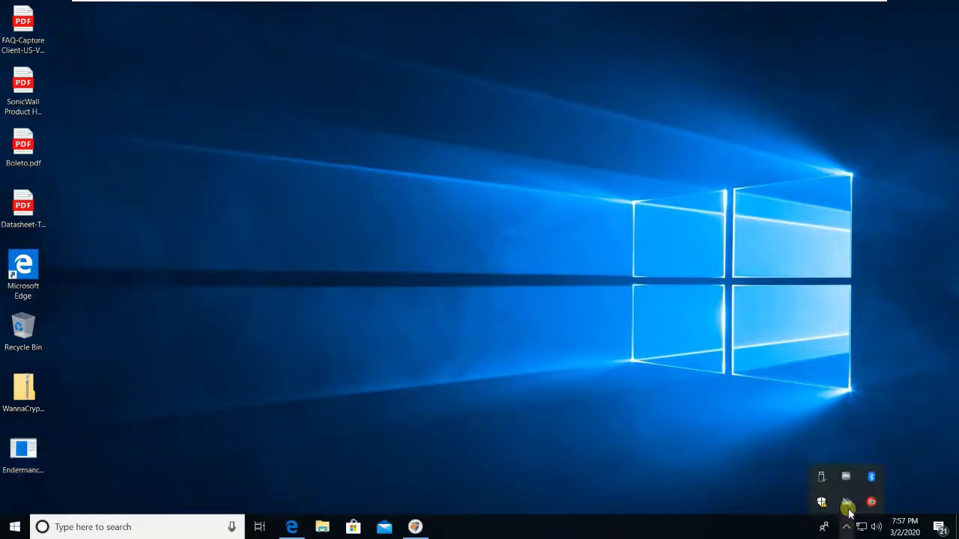
click(869, 504)
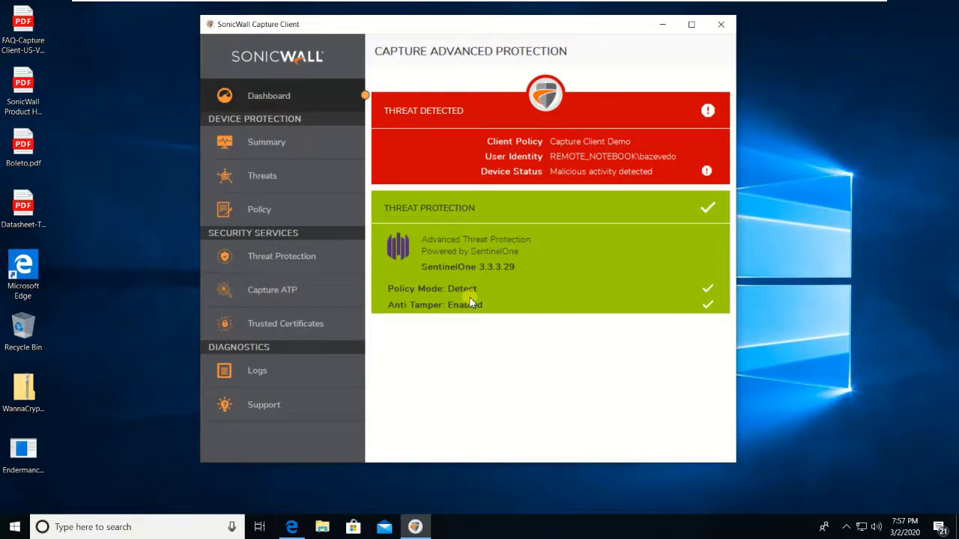
click(158, 297)
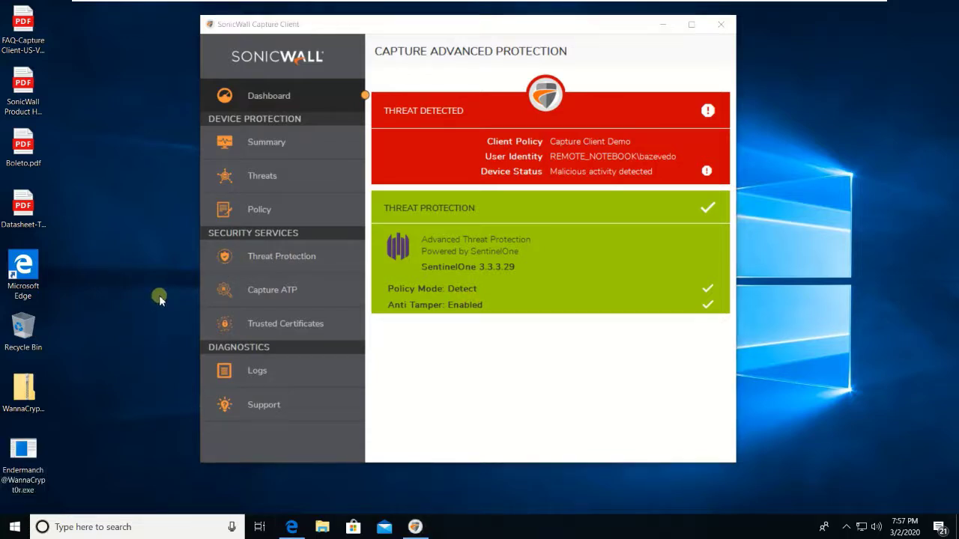
click(28, 459)
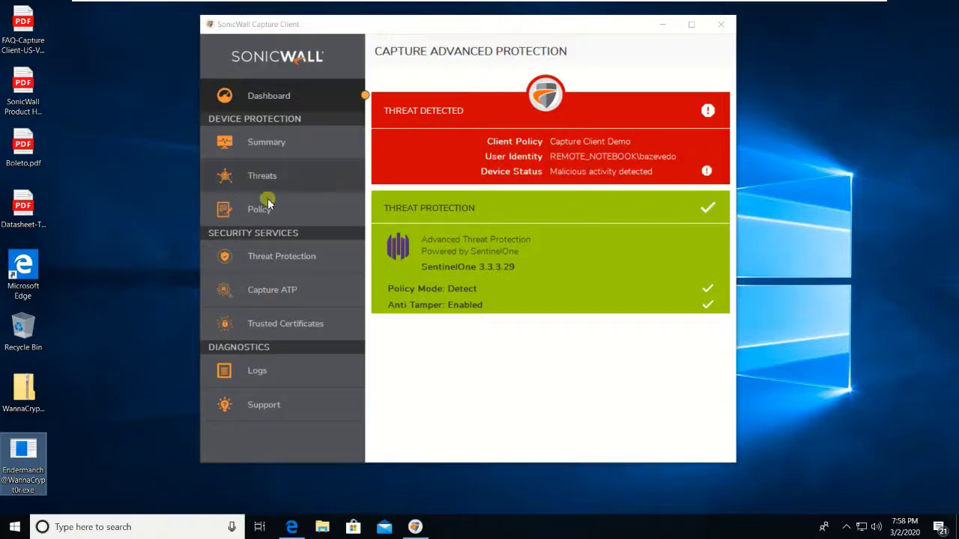
click(83, 440)
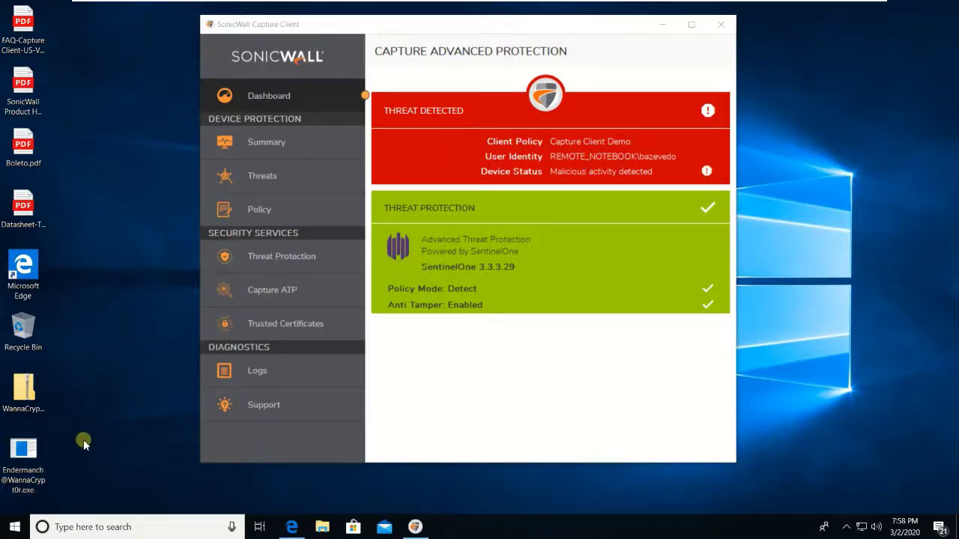
click(5, 458)
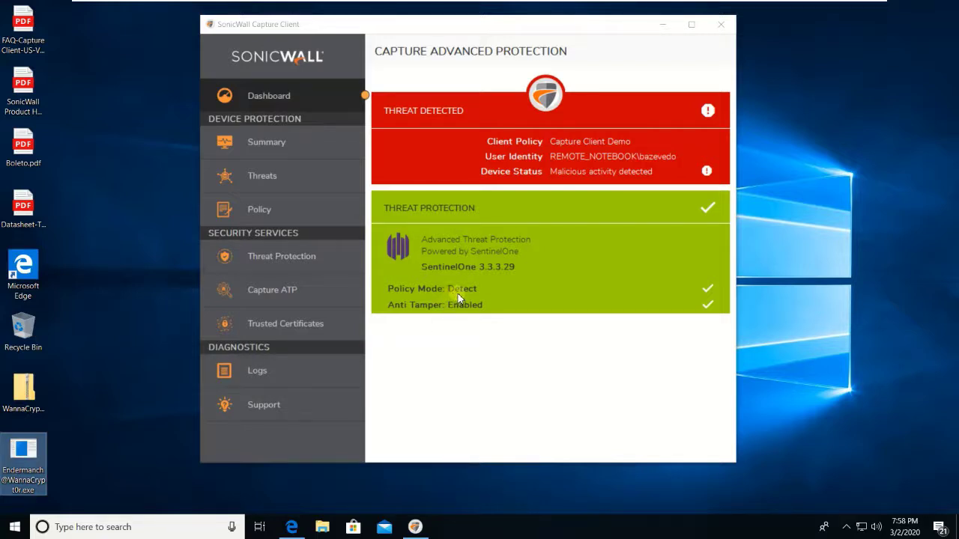
click(135, 417)
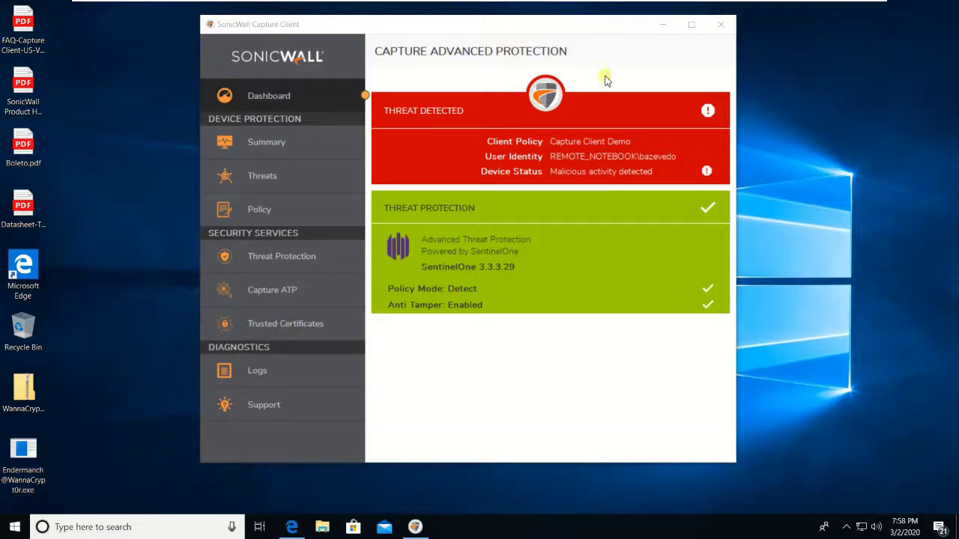
click(727, 27)
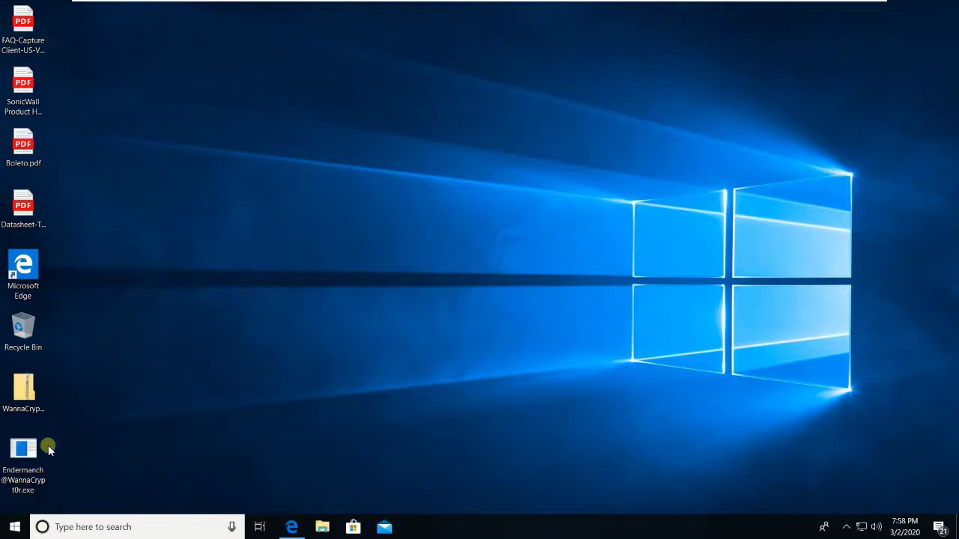
click(846, 526)
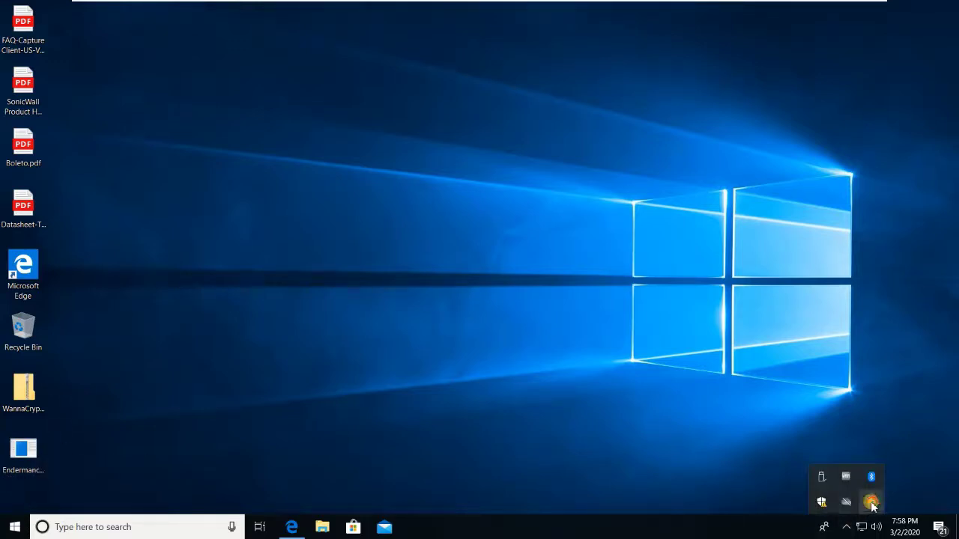
click(300, 346)
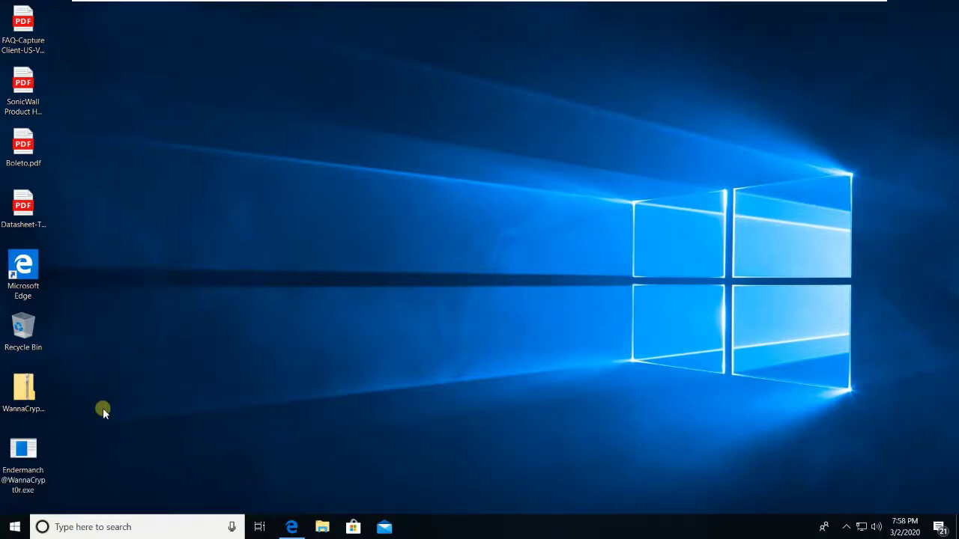
double_click(34, 448)
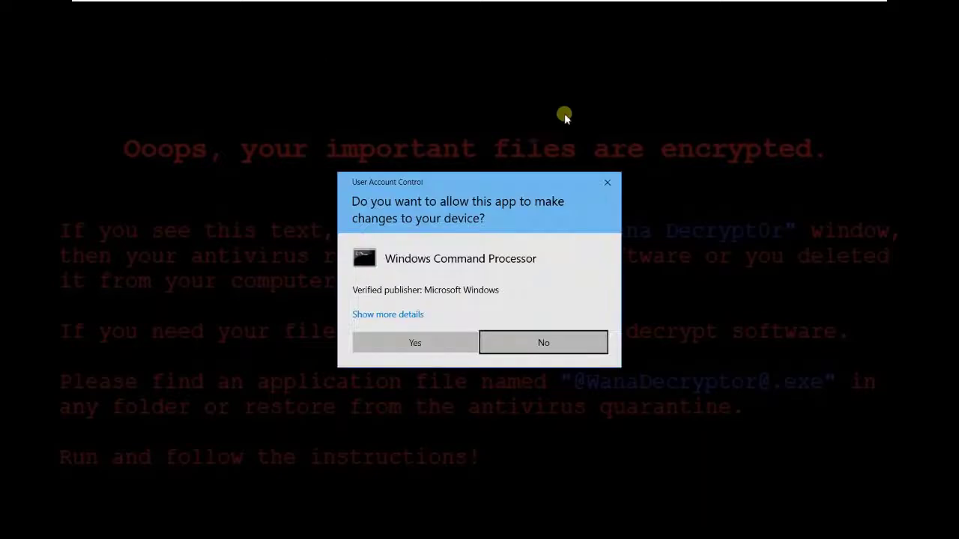
click(603, 185)
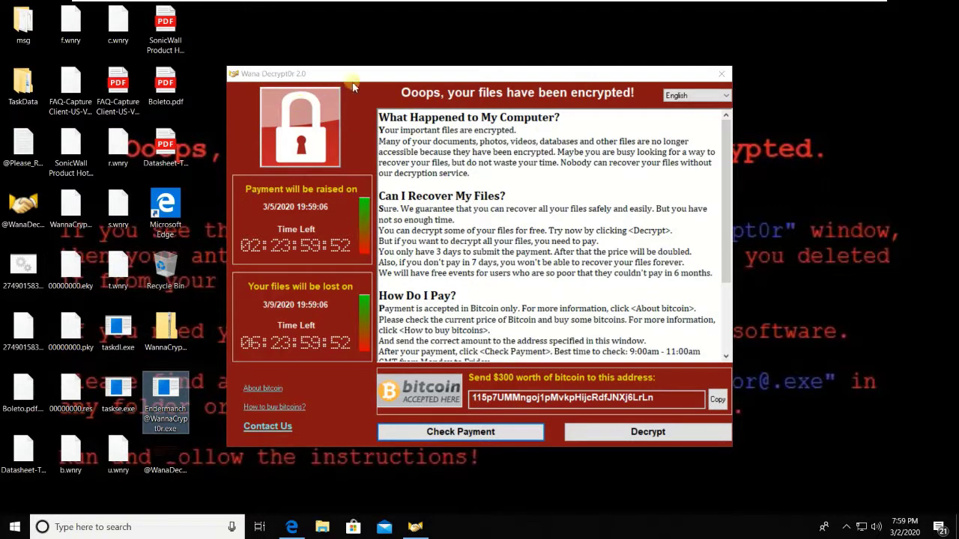
drag(377, 81, 420, 78)
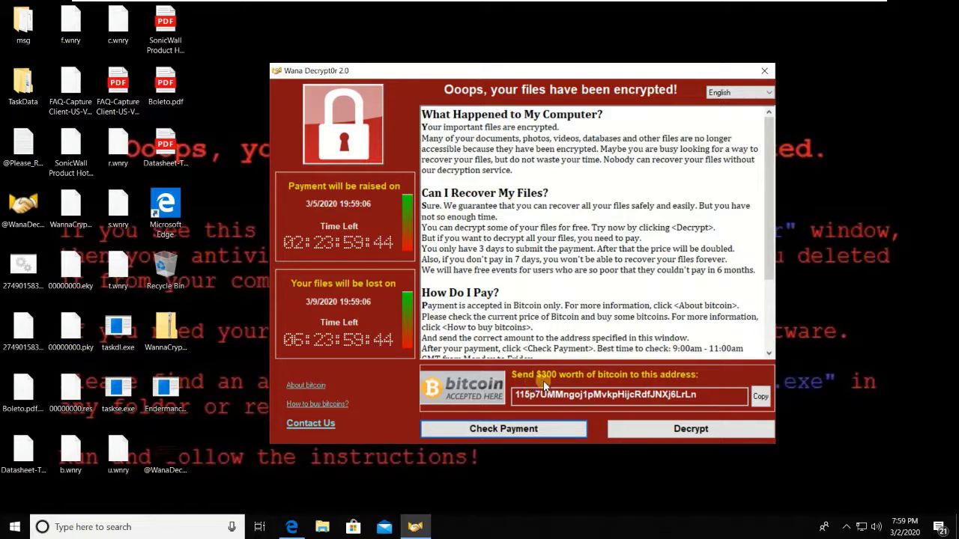
click(539, 396)
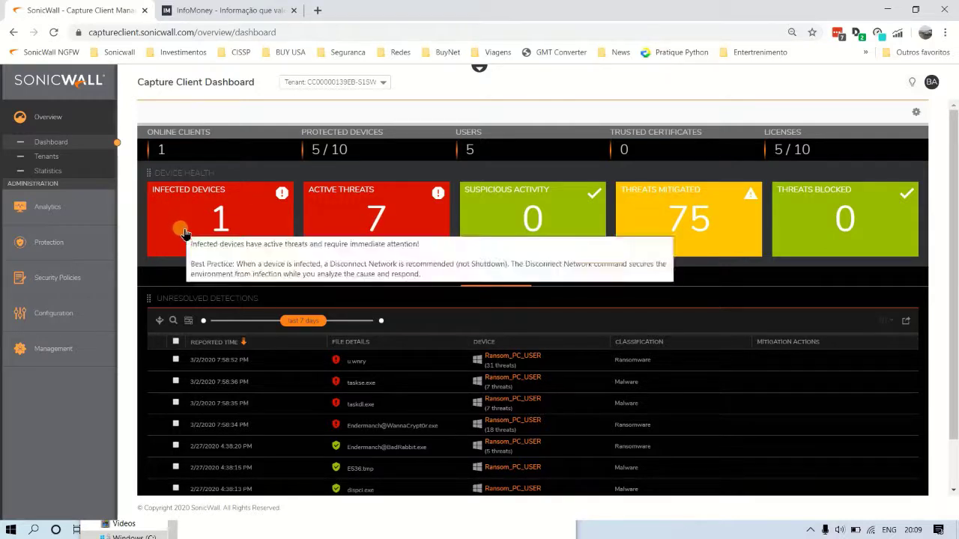
- Review the infected devices, active threats, unresolved detections and online clients on the Capture Client Dashboard
mouse_move(340, 241)
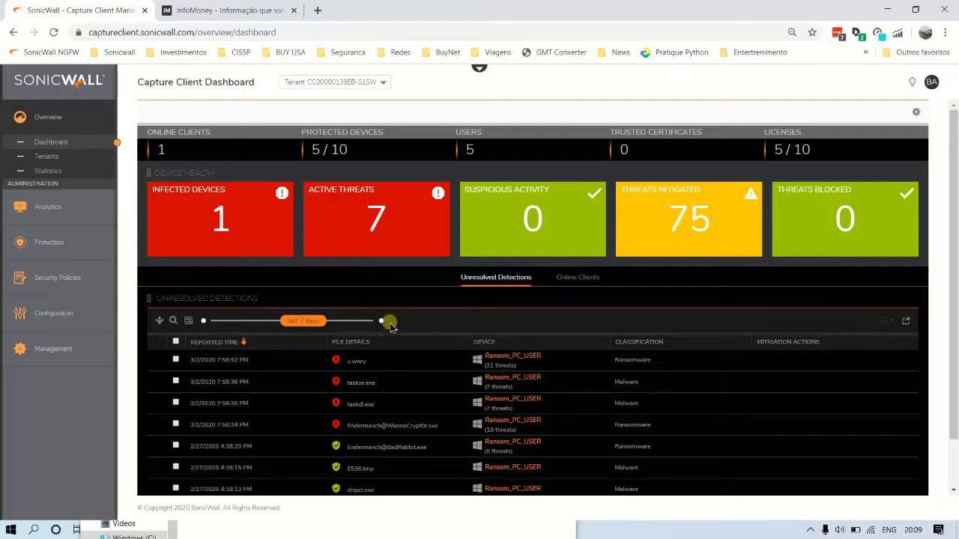
drag(168, 300, 266, 311)
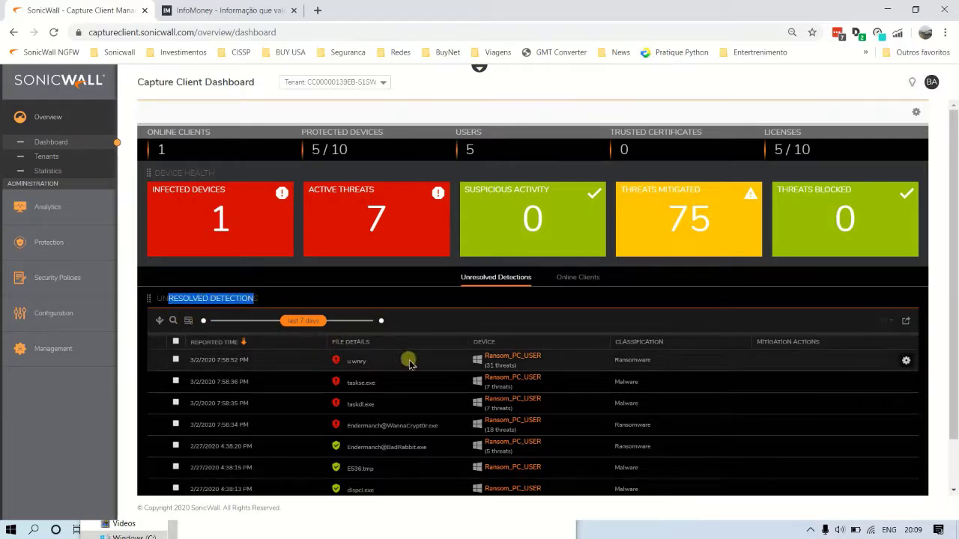
mouse_move(953, 287)
mouse_down()
mouse_move(944, 337)
mouse_move(953, 282)
mouse_up()
click(581, 278)
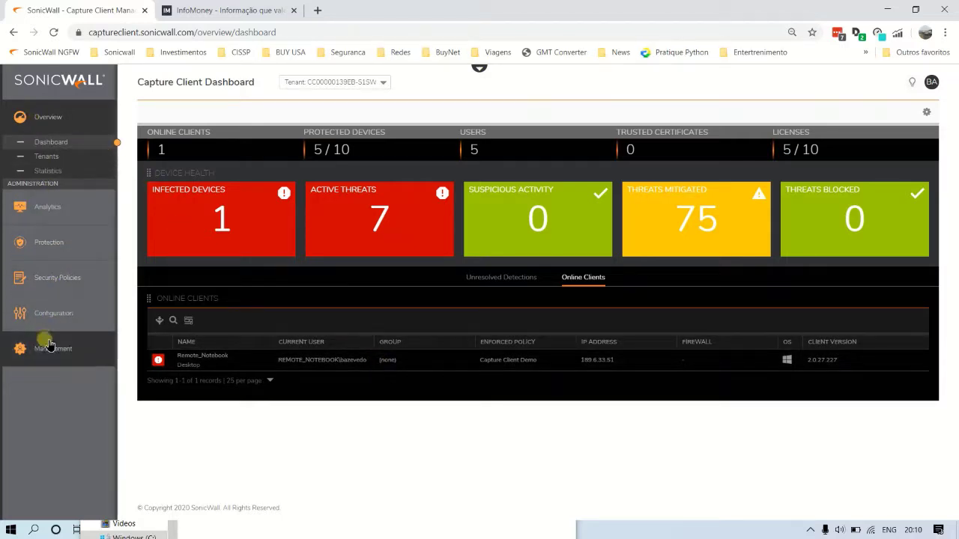
- Quarantine the u.wnry, taskse.exe and taskdl.exe threats from the Threats analytics page
click(57, 211)
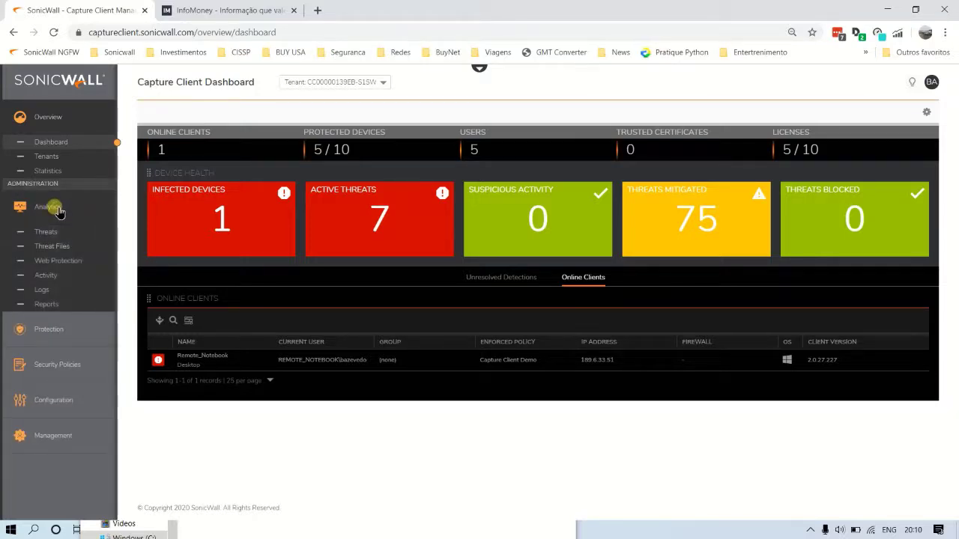
click(52, 233)
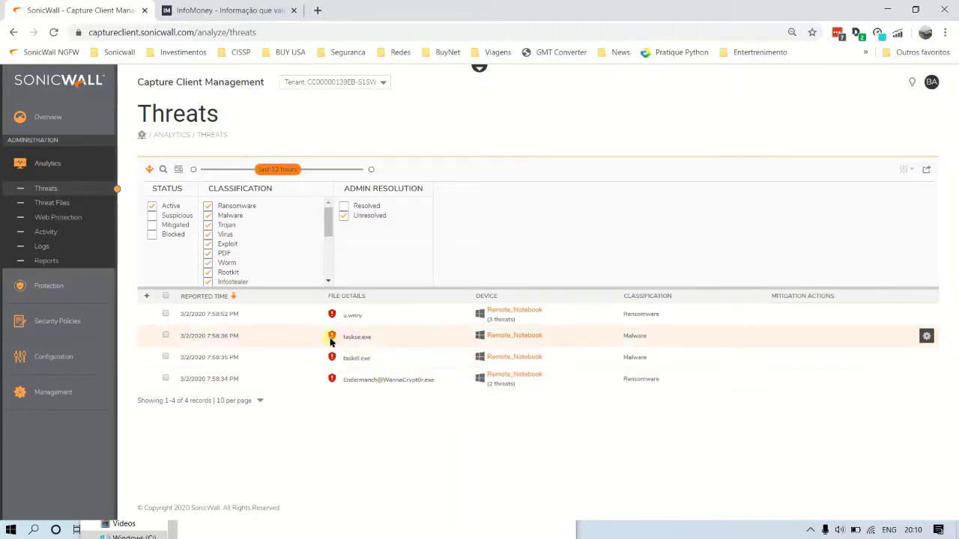
click(166, 314)
click(166, 336)
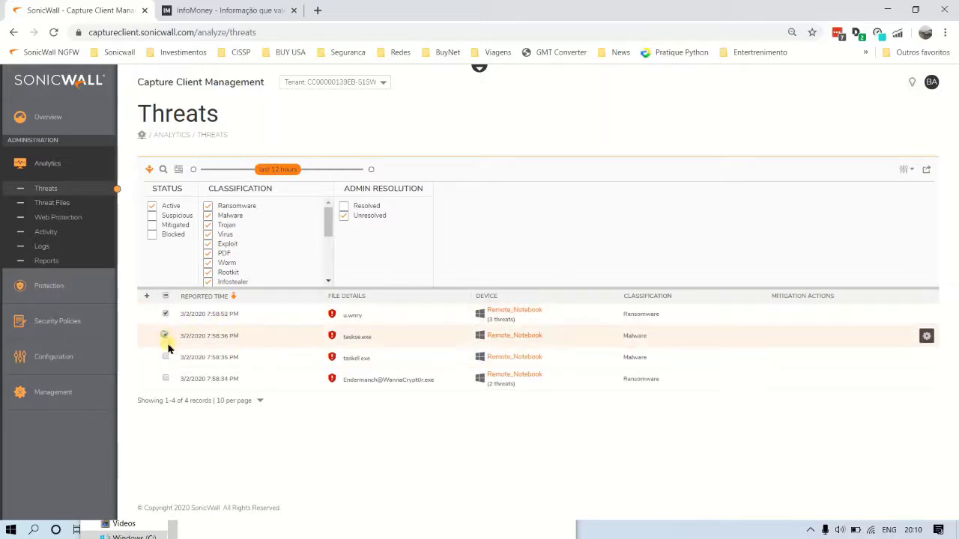
click(166, 358)
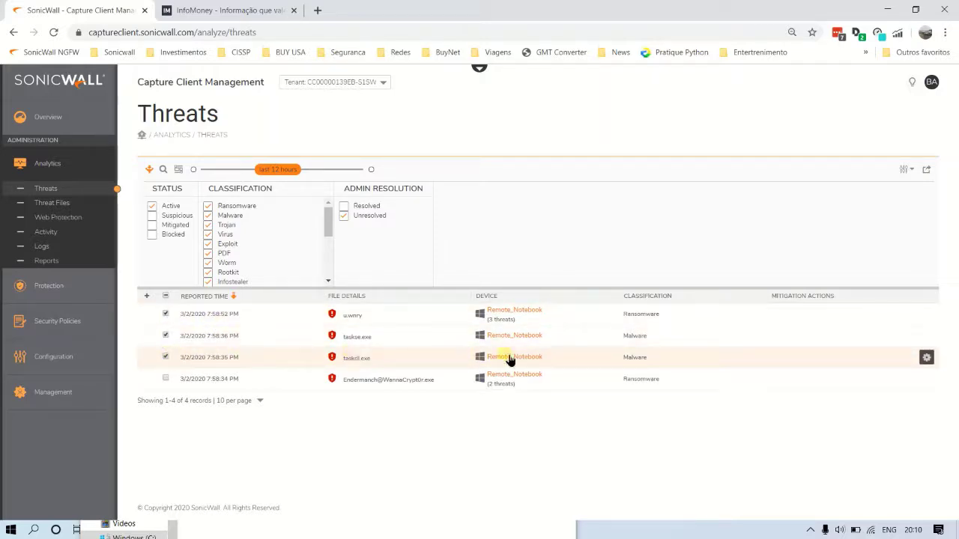
click(906, 169)
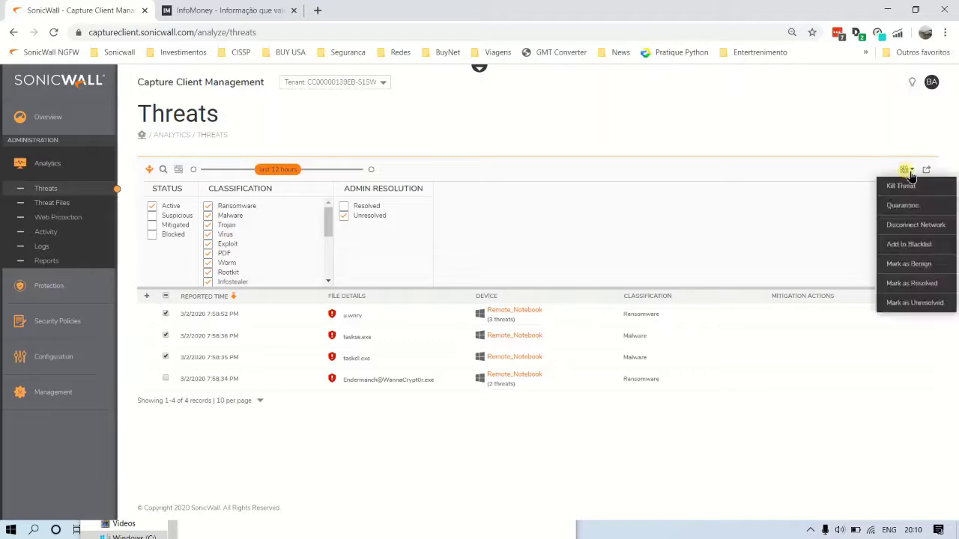
click(908, 206)
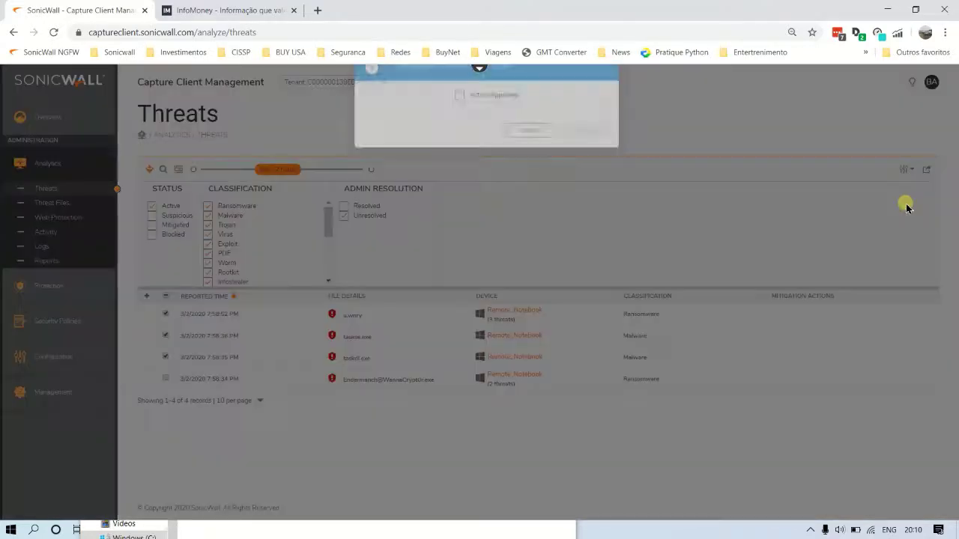
click(460, 112)
click(595, 149)
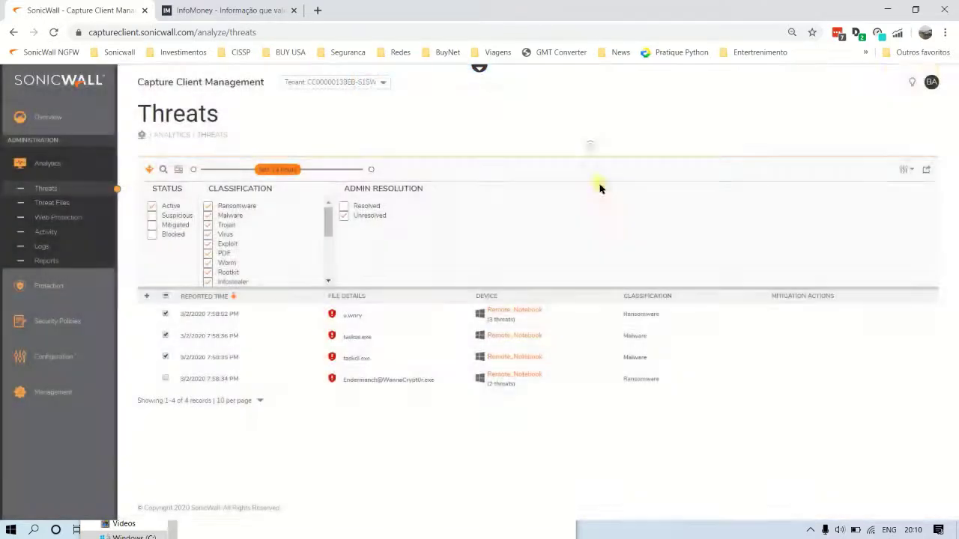
drag(378, 381, 438, 384)
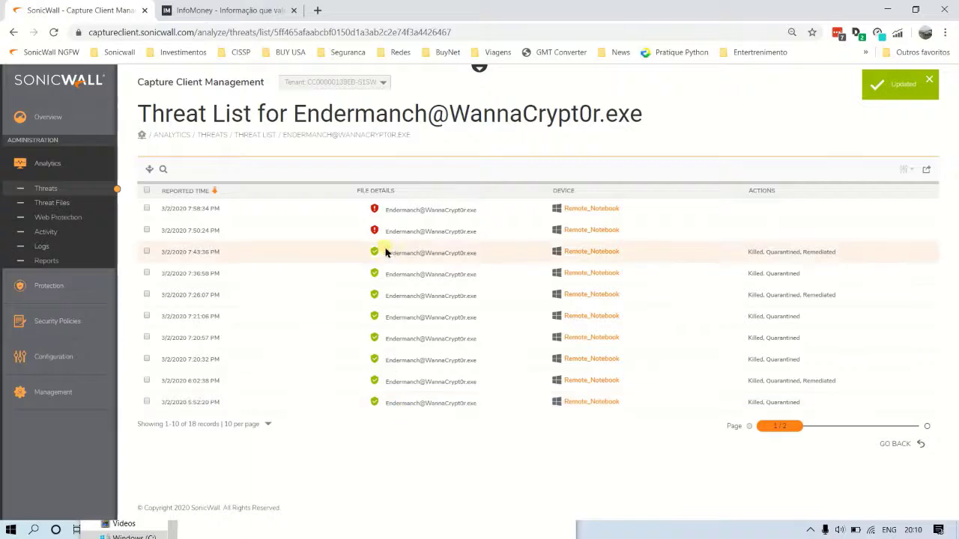
click(412, 218)
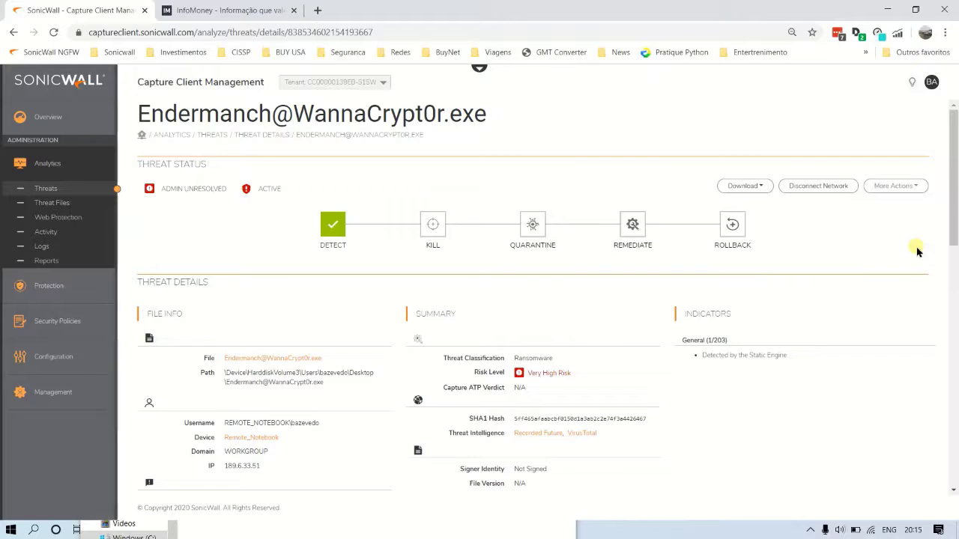
drag(952, 187, 944, 398)
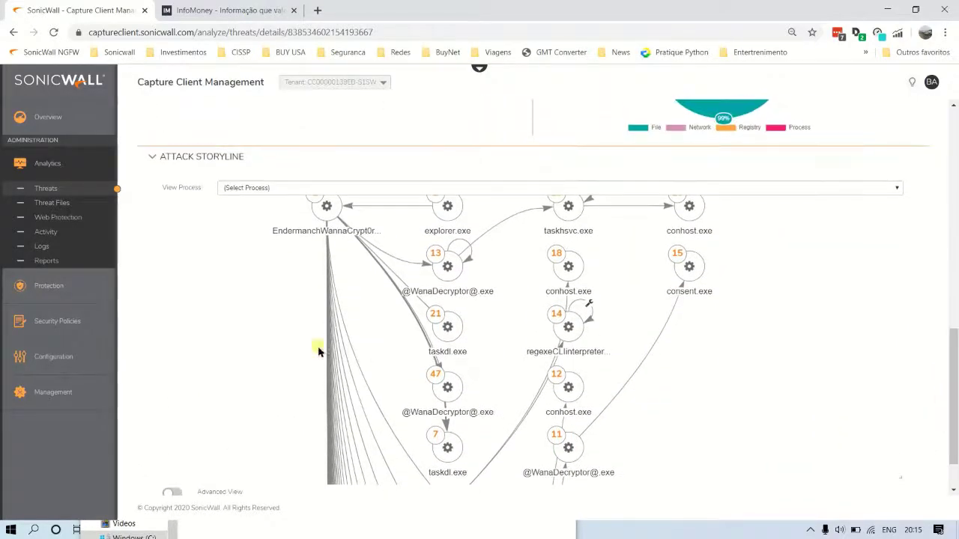
click(325, 207)
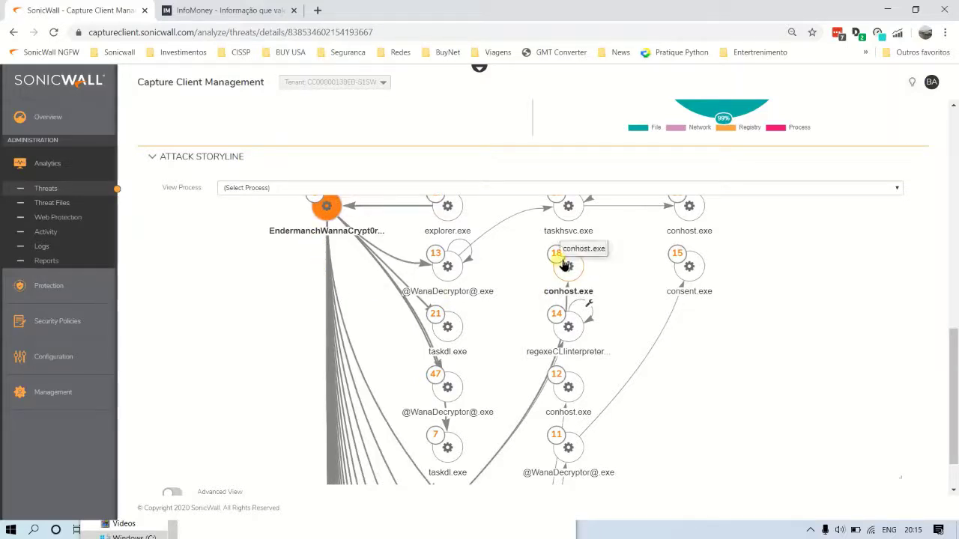
scroll(528, 266, down, 3)
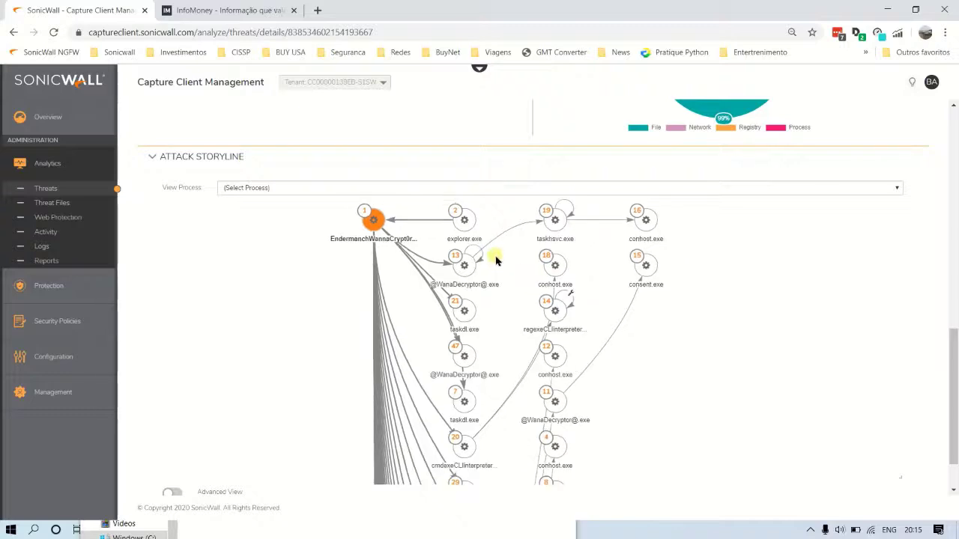
drag(422, 398, 492, 263)
scroll(487, 268, down, 2)
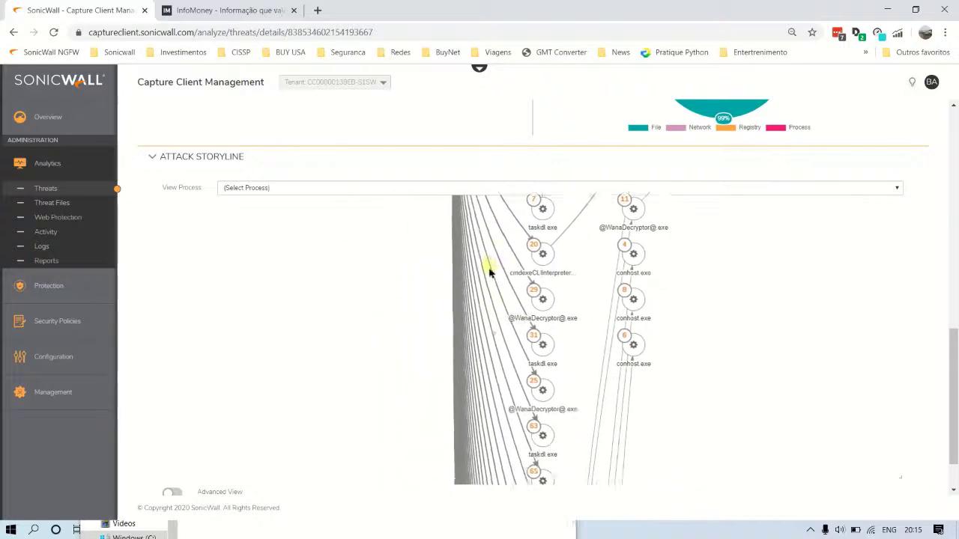
drag(484, 346, 465, 242)
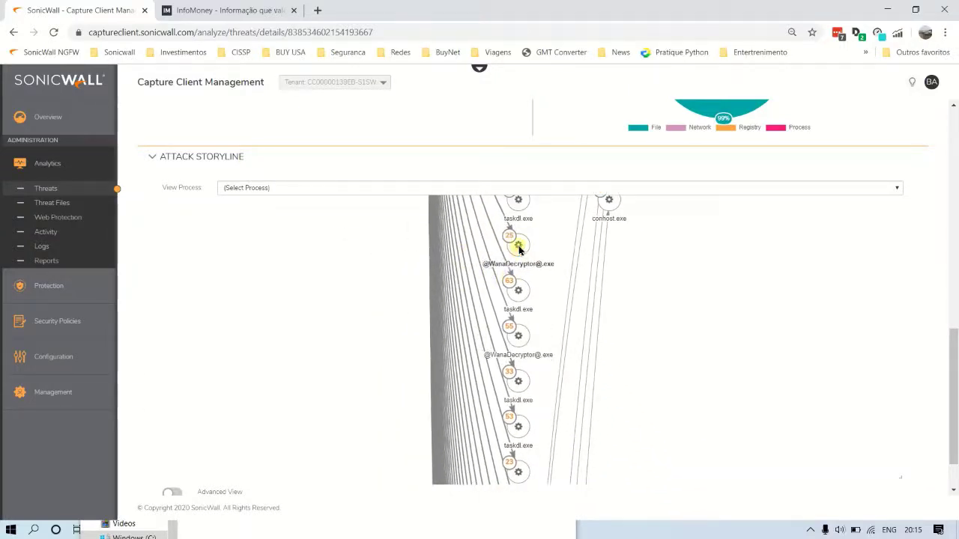
click(518, 248)
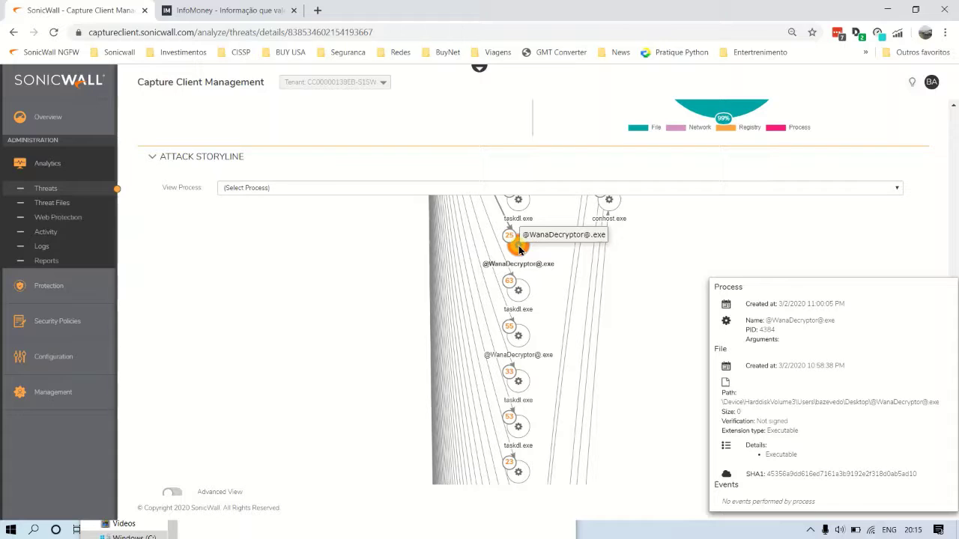
click(516, 349)
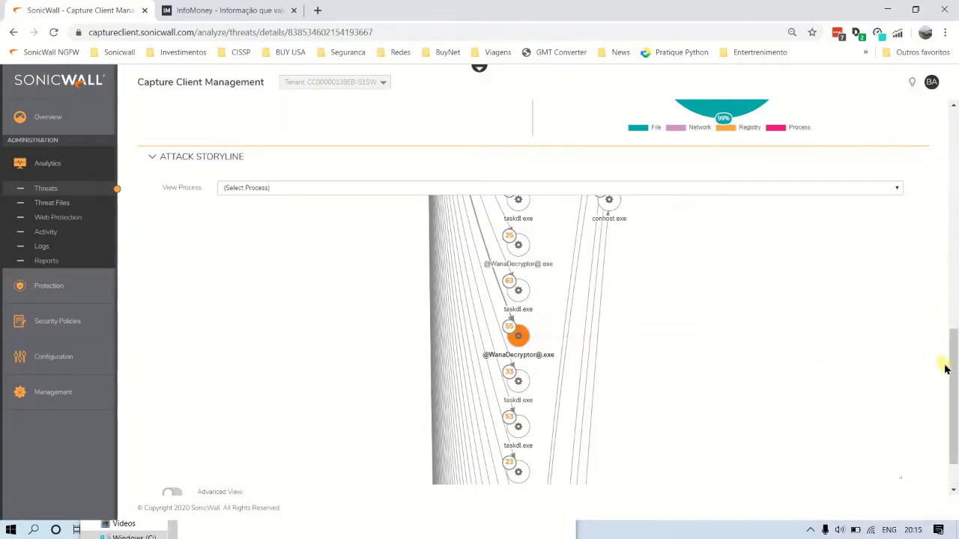
drag(949, 371, 955, 155)
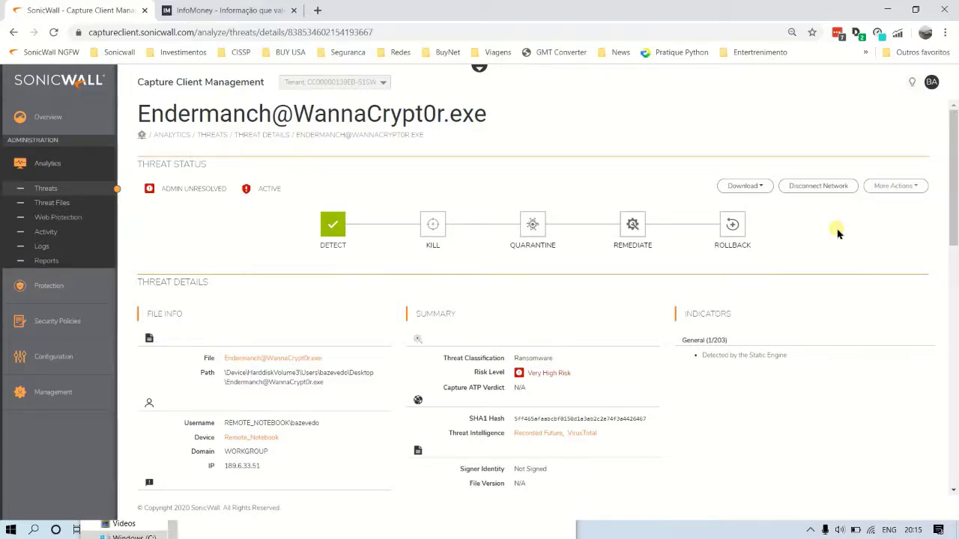
click(732, 227)
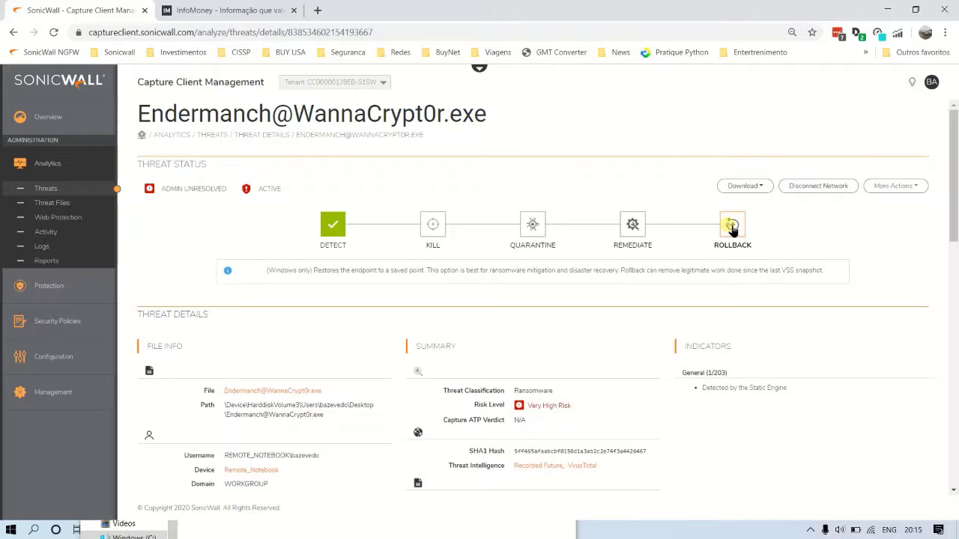
click(731, 227)
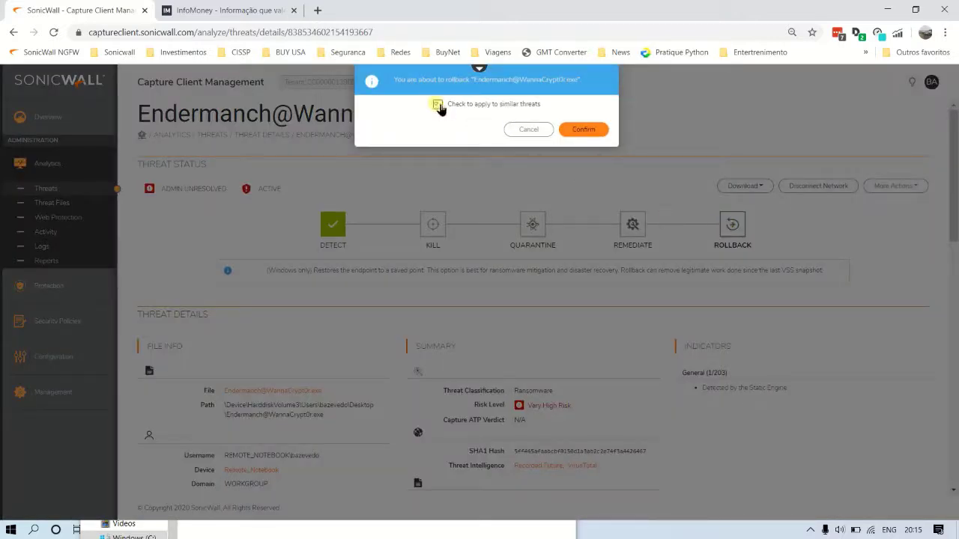
click(579, 129)
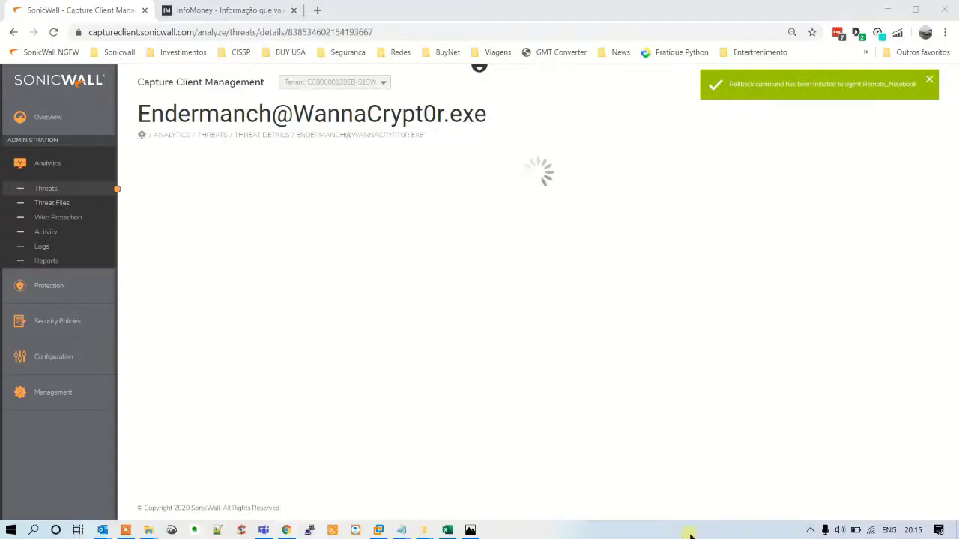
click(380, 529)
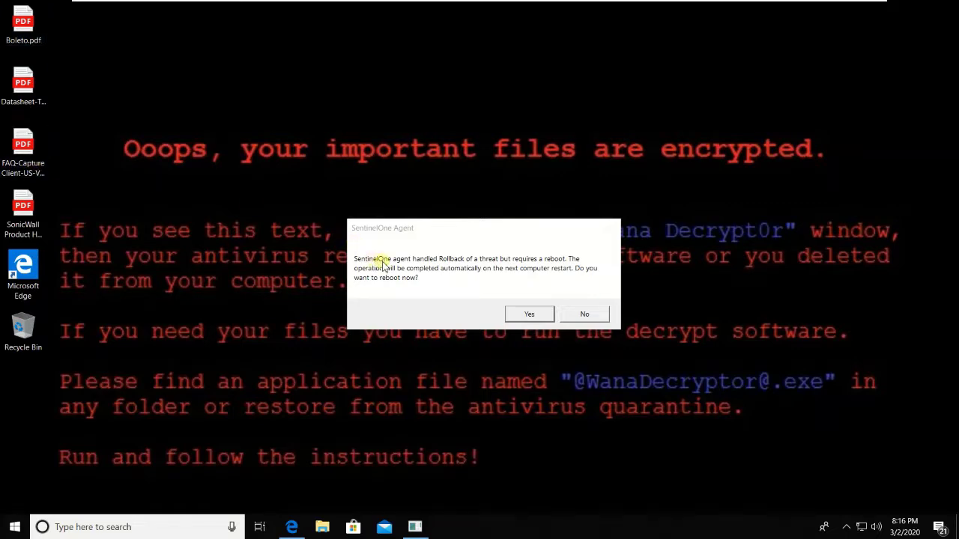
click(523, 315)
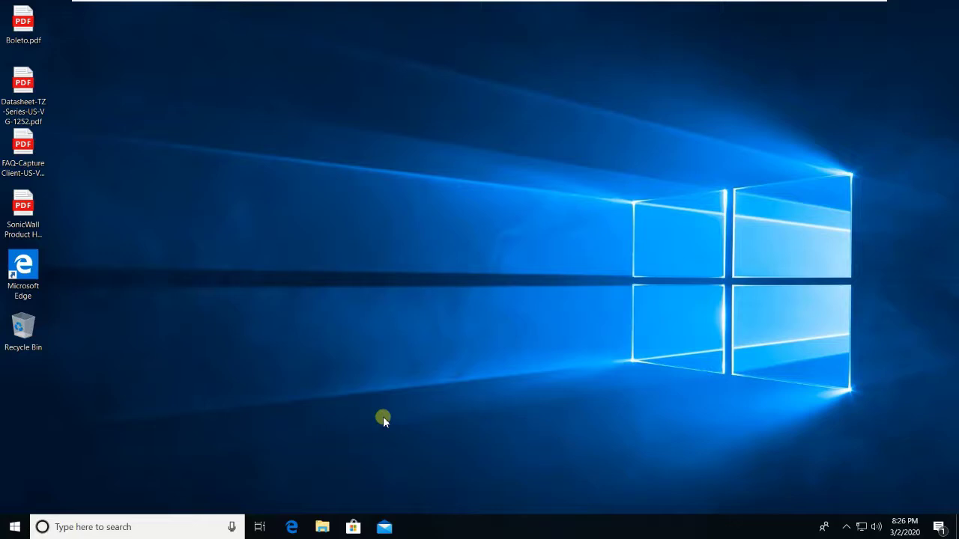
- Open SonicWall Capture Client on the restored machine and review its device summary, detected threats list and protection dashboard
click(846, 528)
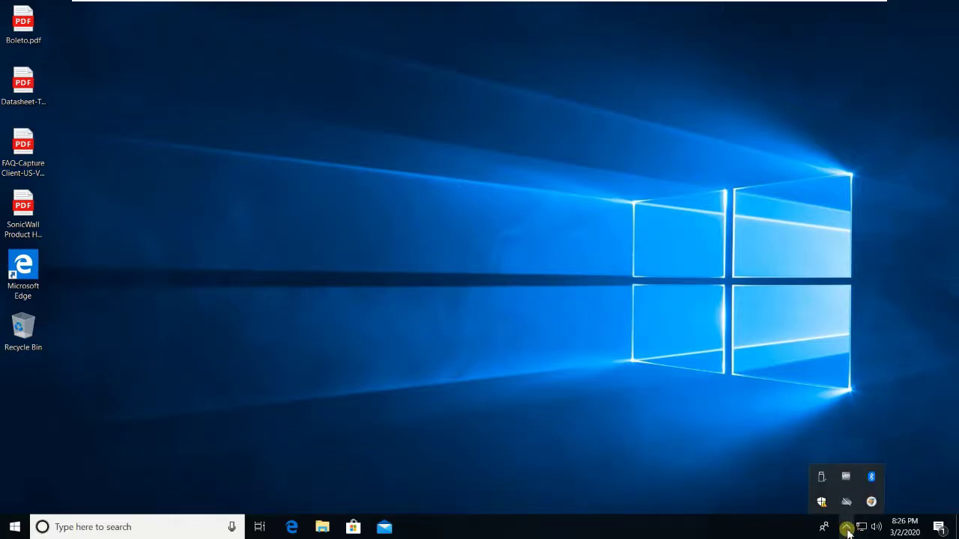
click(871, 502)
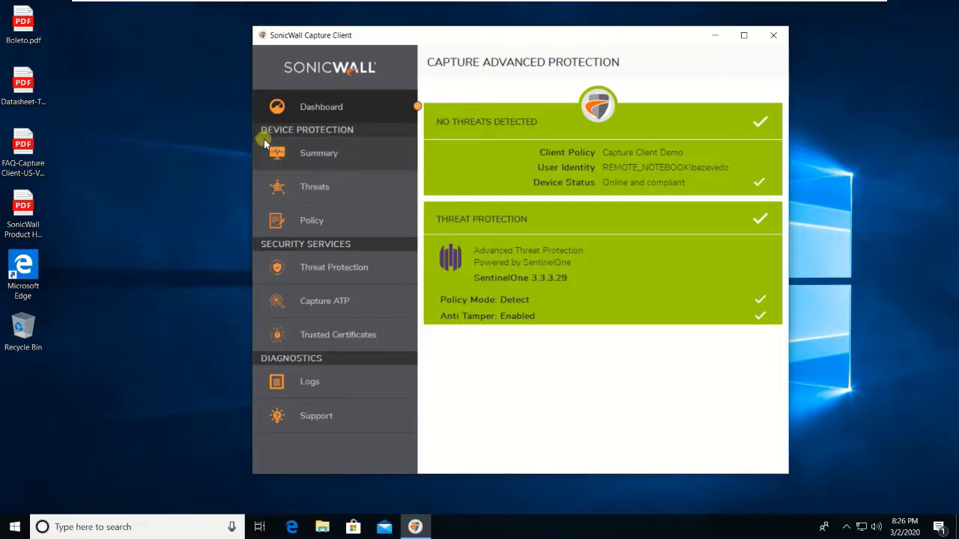
click(289, 155)
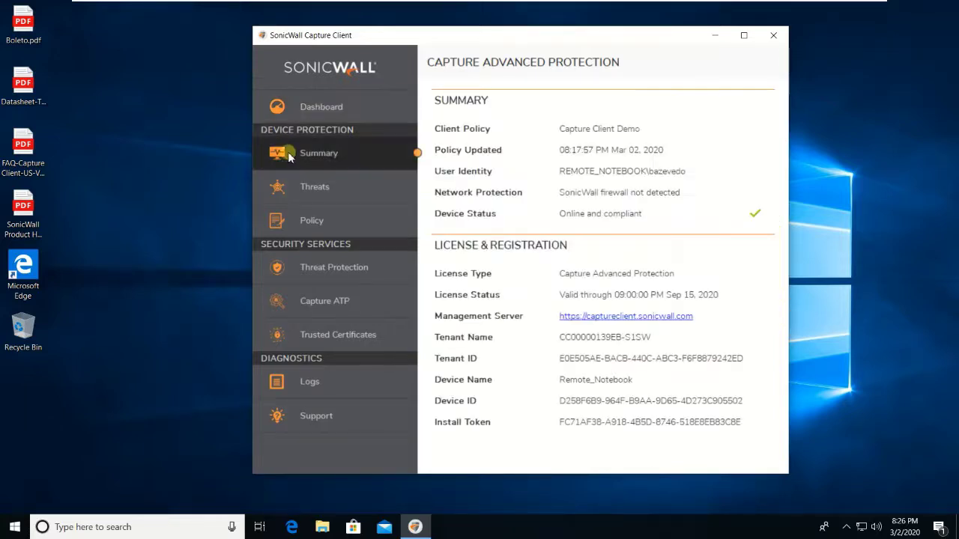
click(320, 186)
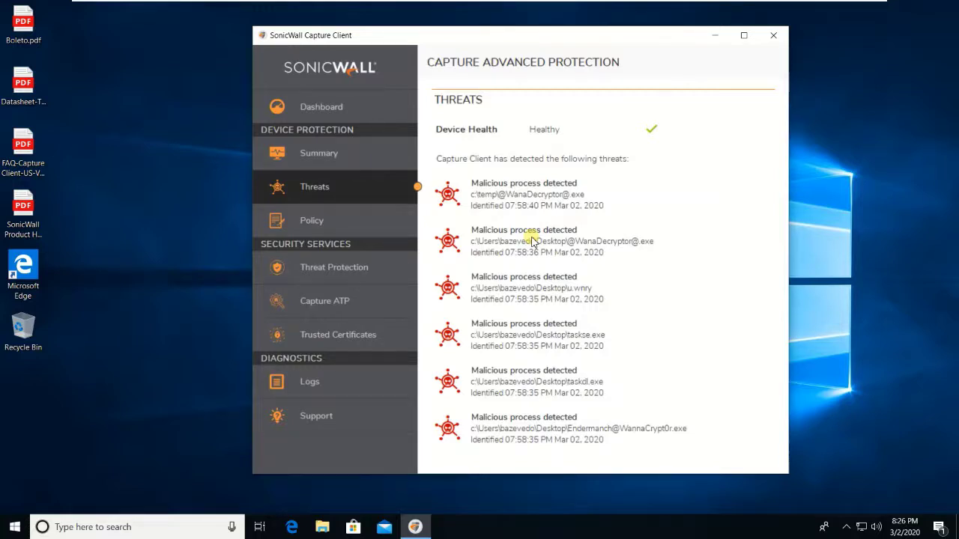
click(318, 107)
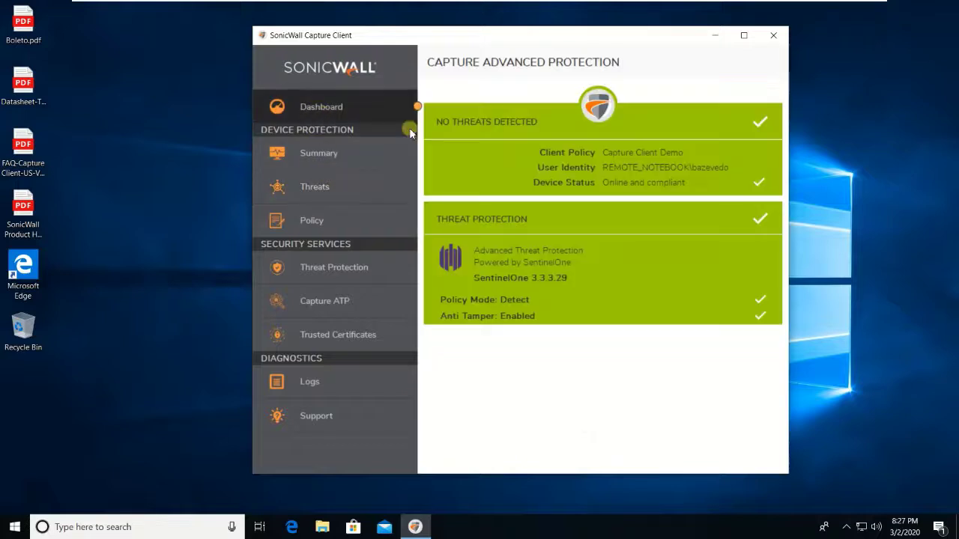